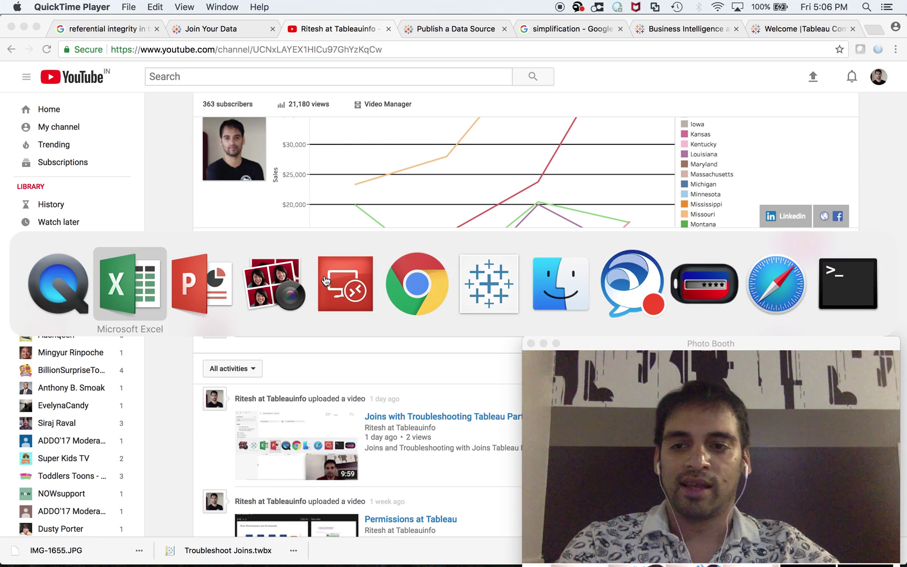
{"action": "key", "text": "super+Tab"}
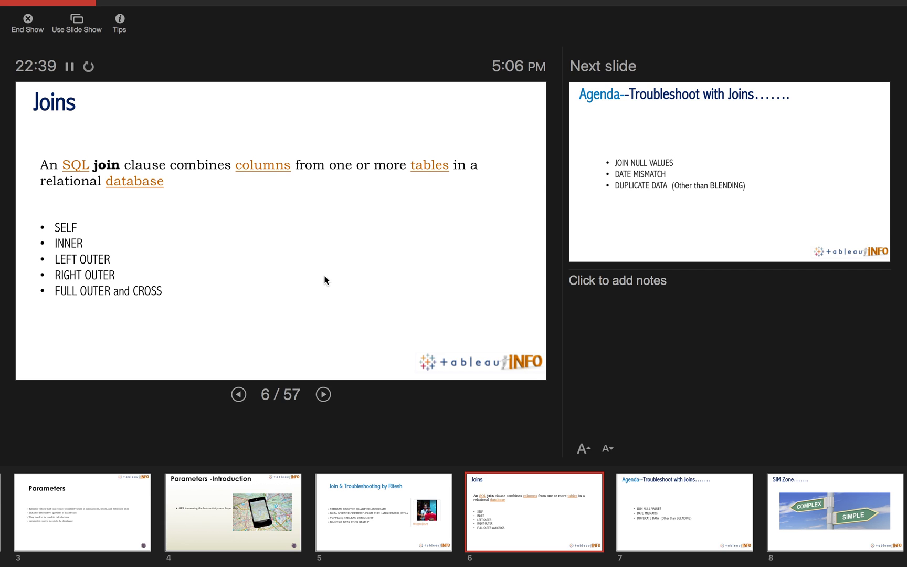
- Bring up the Joins slide in the PowerPoint slideshow
{"action": "key", "text": "Left"}
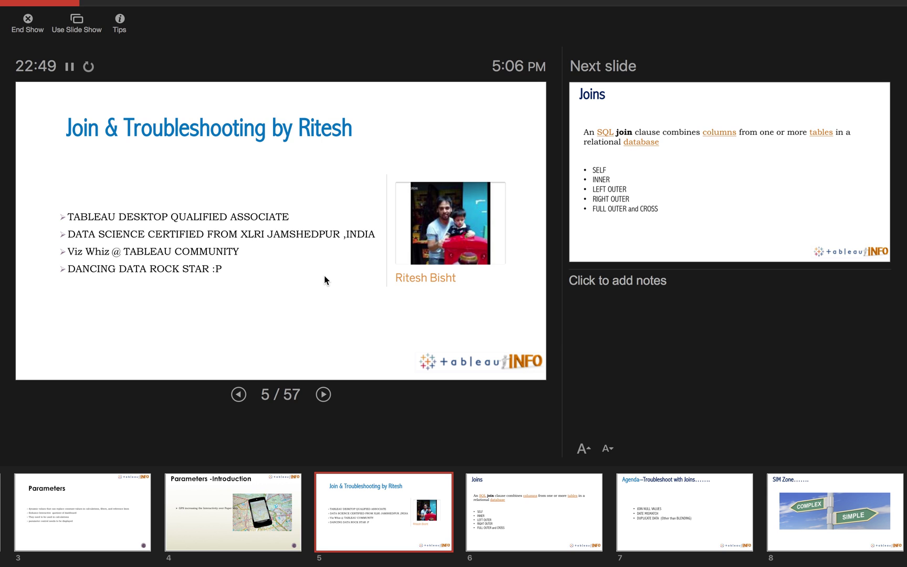
{"action": "key", "text": "Right"}
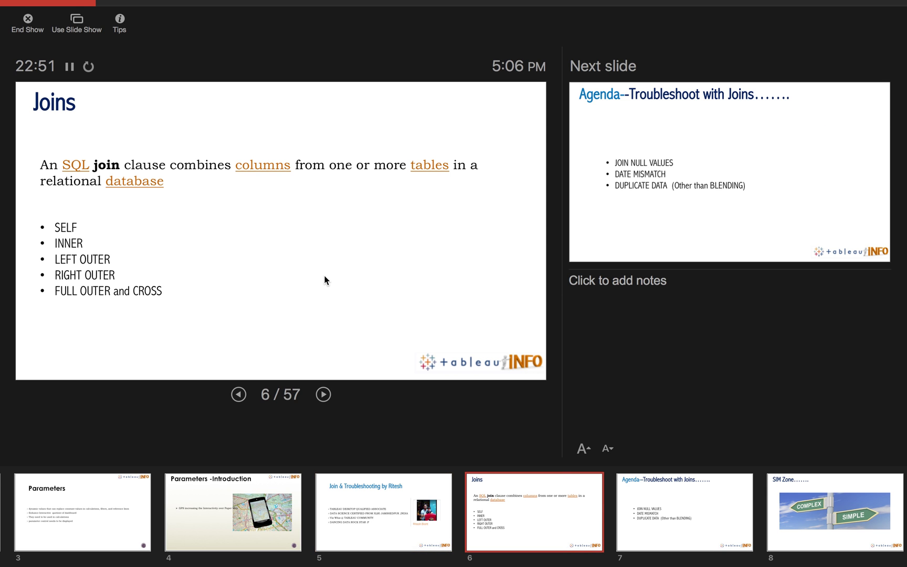
- Cycle through the open apps to the joins workbook's Customer sheet in Excel
{"action": "key", "text": "super+Tab"}
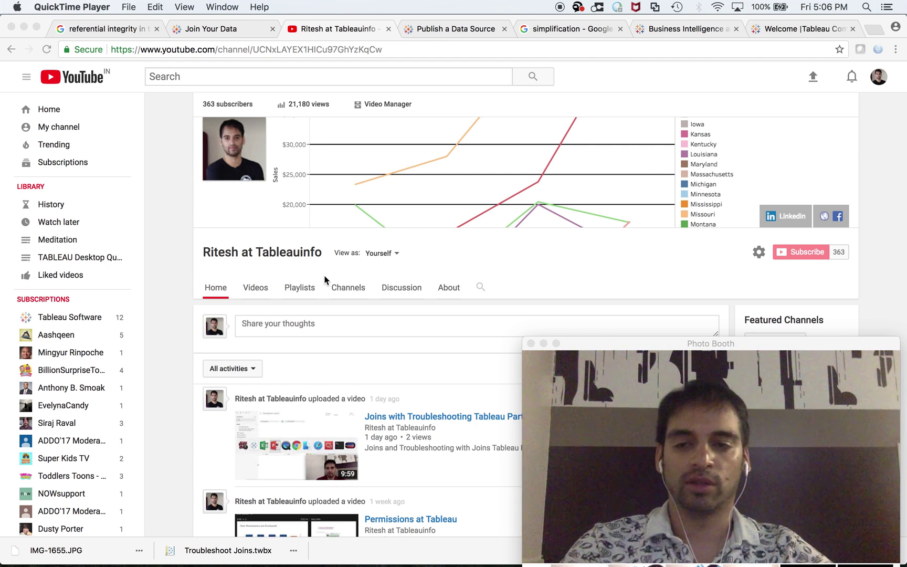
{"action": "key", "text": "super+Tab"}
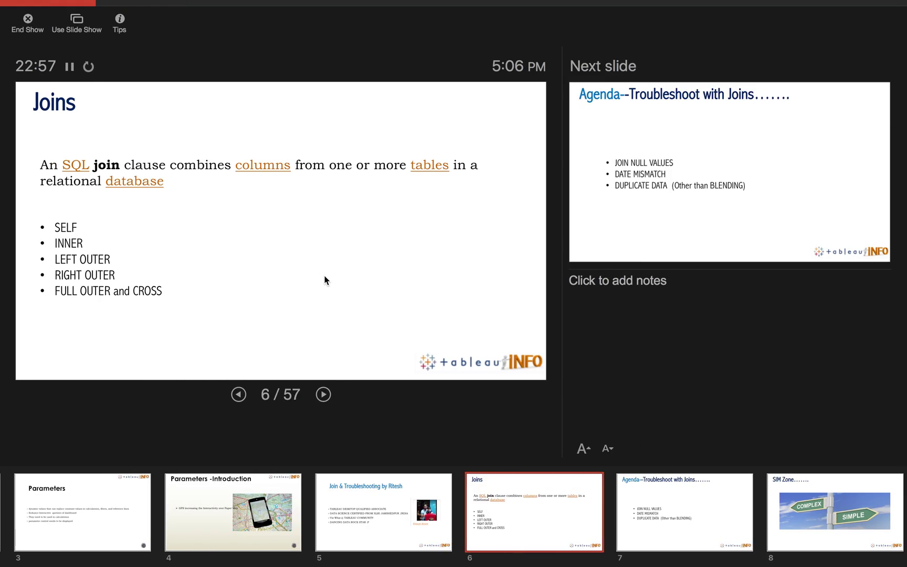
{"action": "key", "text": "super+Tab"}
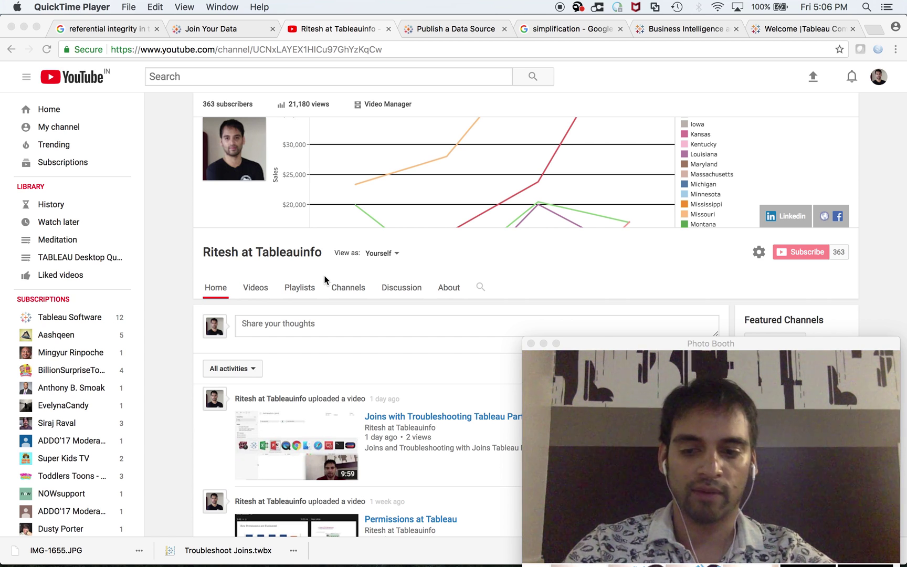
{"action": "key", "text": "super+Tab"}
{"action": "key", "text": "super+Tab"}
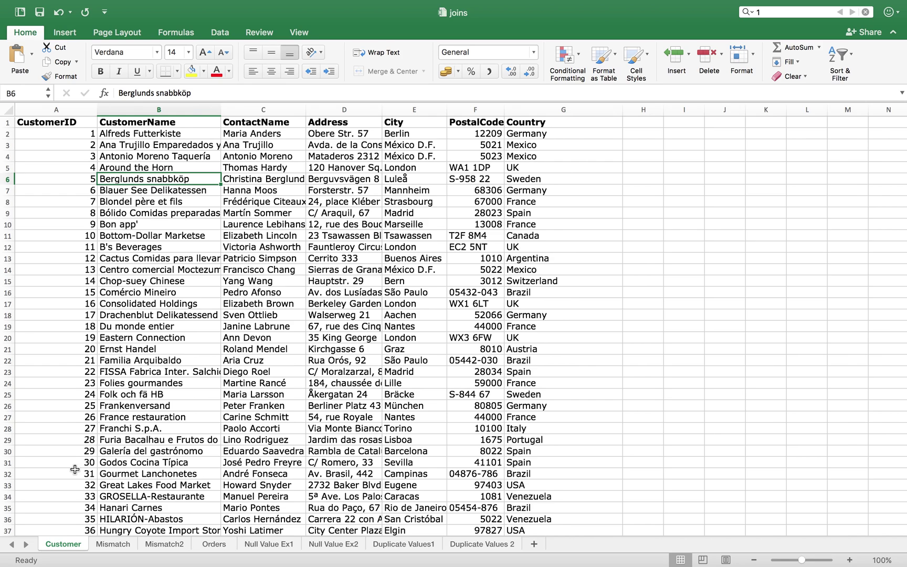
{"action": "key", "text": "super+Tab"}
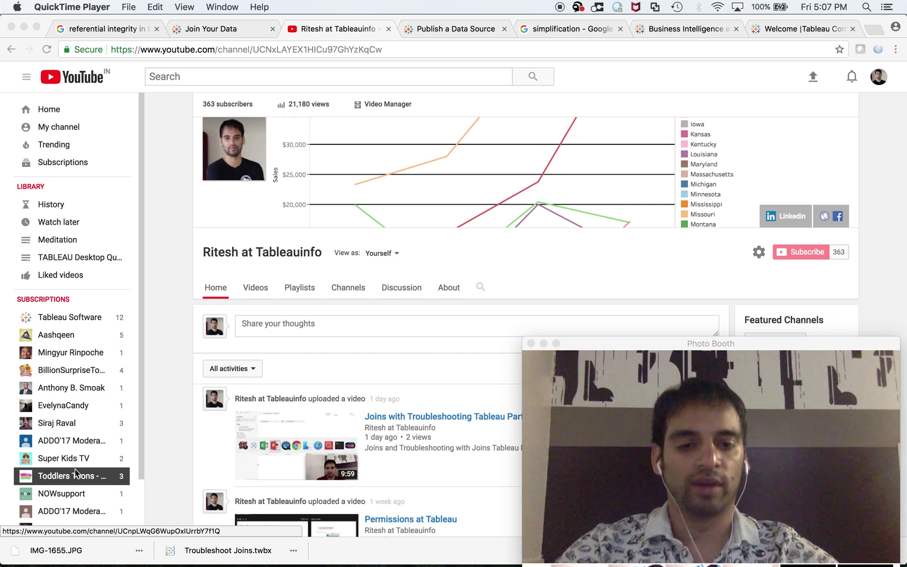
{"action": "key", "text": "super+Tab"}
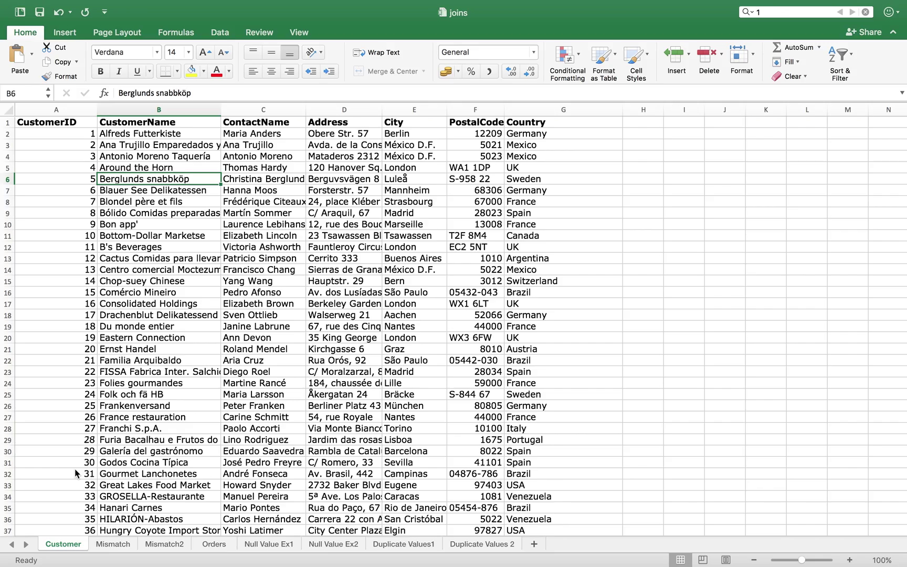
{"action": "scroll", "coordinate": [75, 468], "scroll_direction": "down", "scroll_amount": 20}
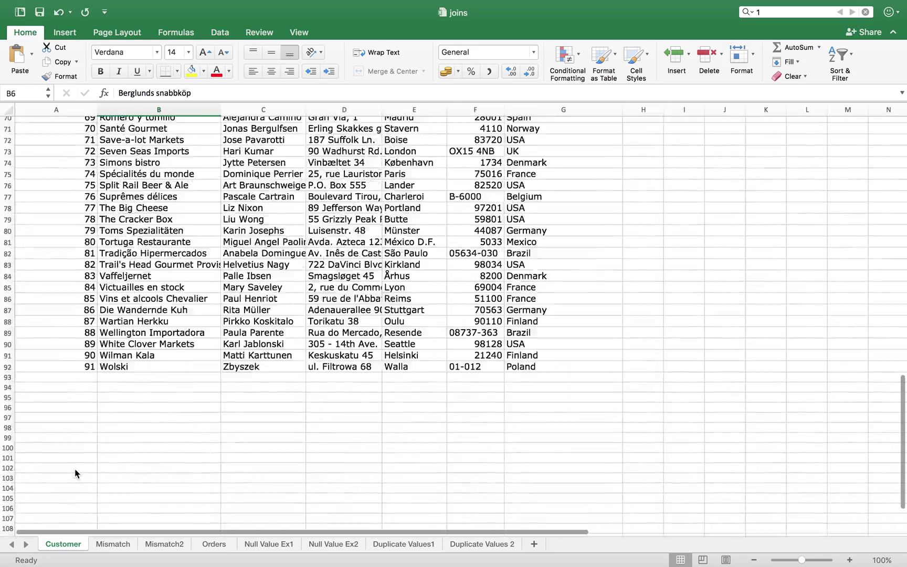
{"action": "scroll", "coordinate": [75, 468], "scroll_direction": "up", "scroll_amount": 20}
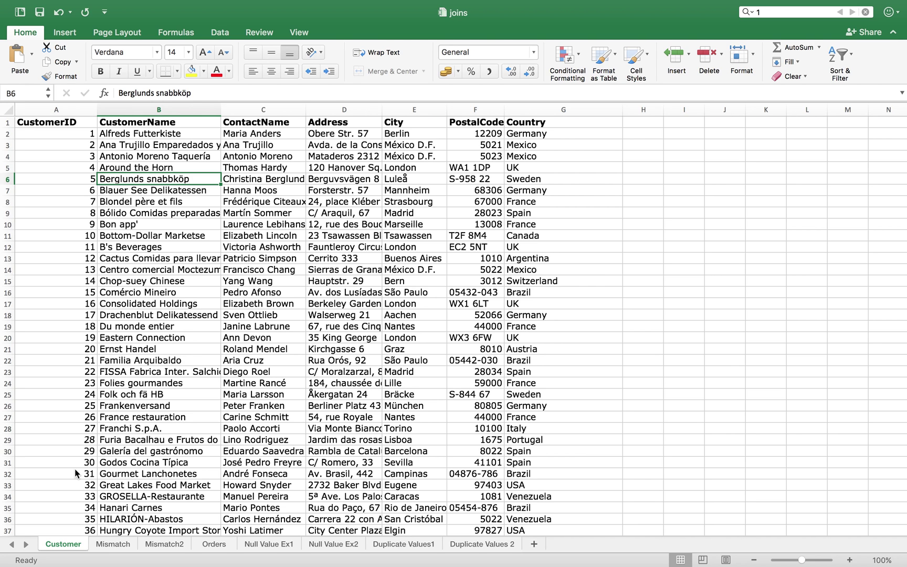
{"action": "key", "text": "ctrl+Left"}
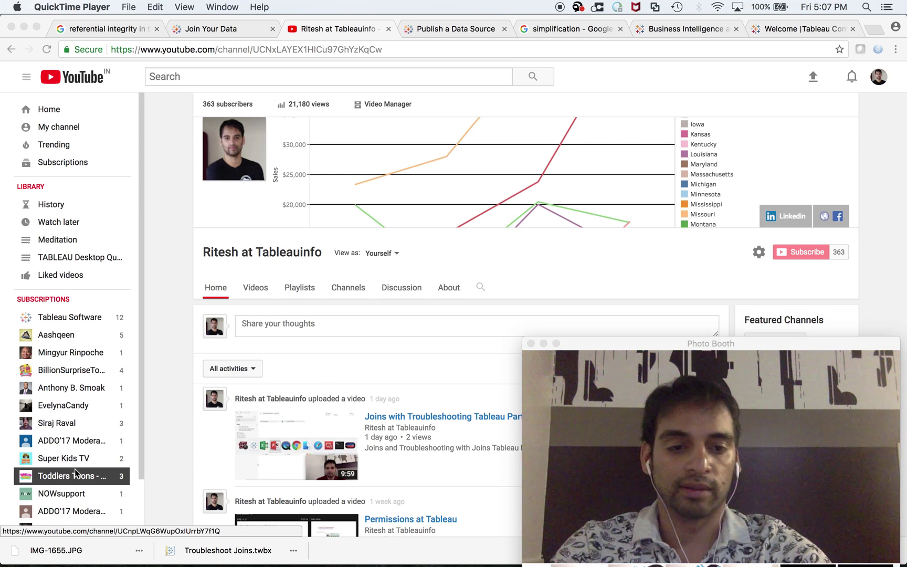
{"action": "key", "text": "super+Tab"}
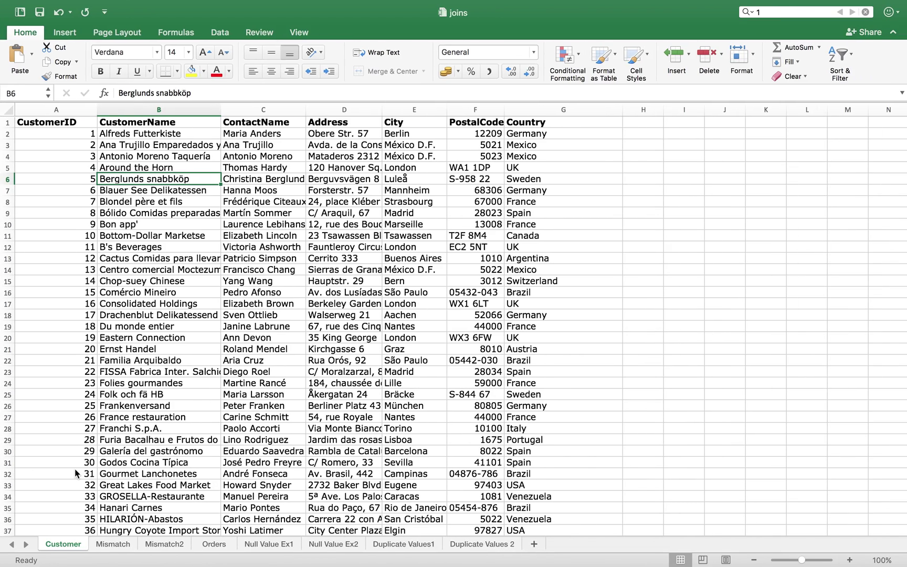
{"action": "key", "text": "super+Tab"}
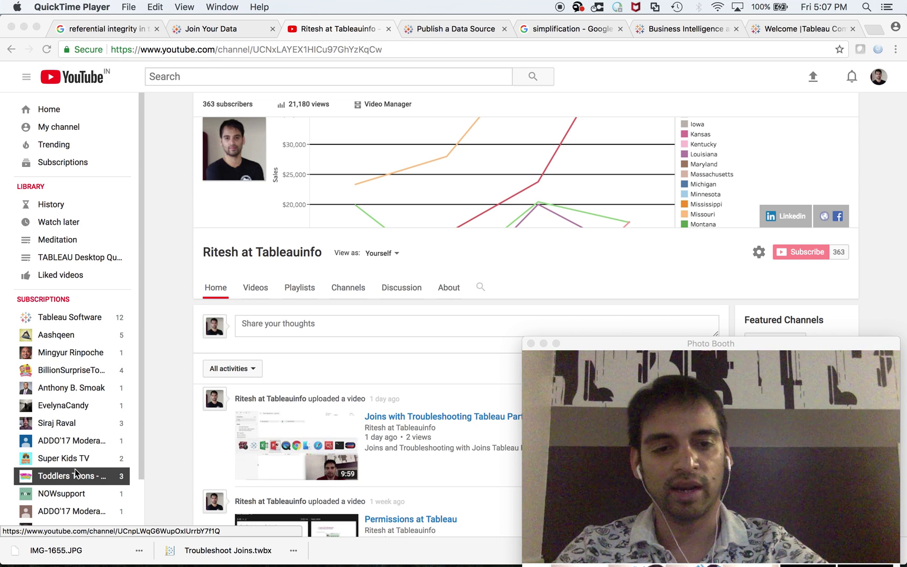
{"action": "key", "text": "super+Tab"}
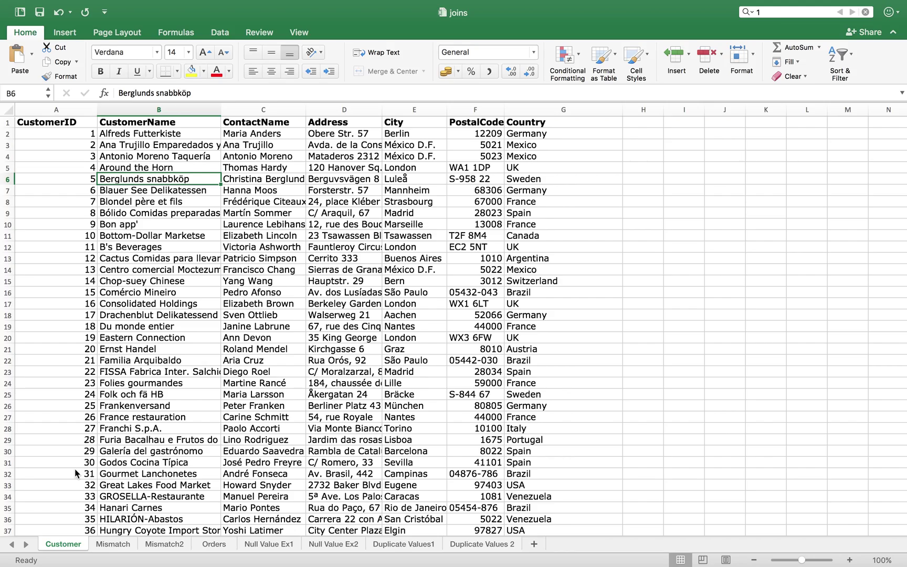
{"action": "scroll", "coordinate": [75, 468], "scroll_direction": "down", "scroll_amount": 15}
{"action": "scroll", "coordinate": [75, 468], "scroll_direction": "up", "scroll_amount": 15}
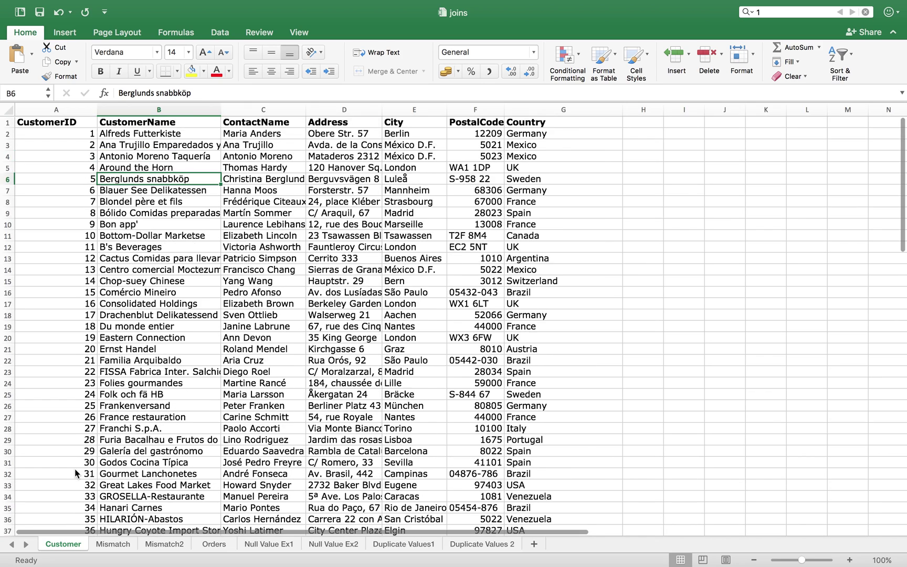
- On the Orders sheet, select the blank customer ID of order 11111 in B198
{"action": "left_click", "coordinate": [213, 544]}
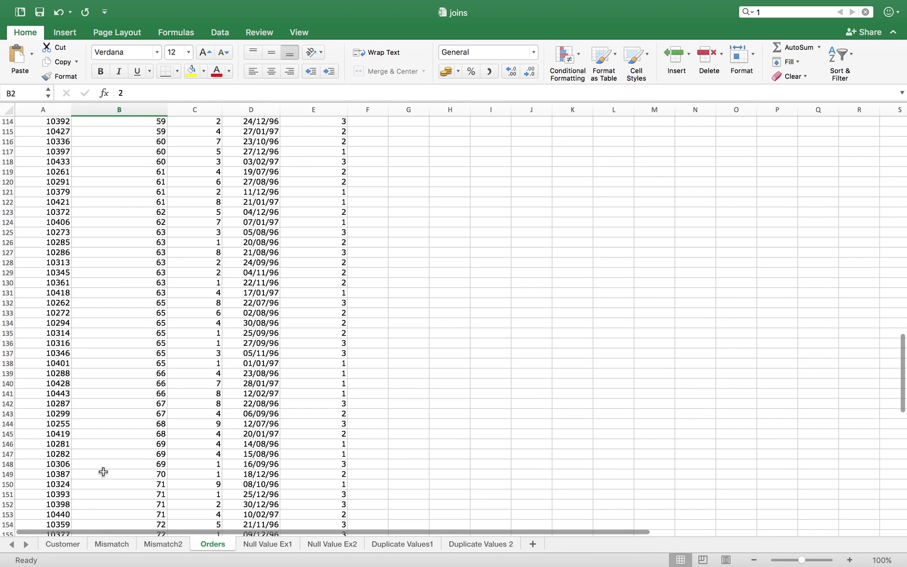
{"action": "scroll", "coordinate": [104, 472], "scroll_direction": "down", "scroll_amount": 15}
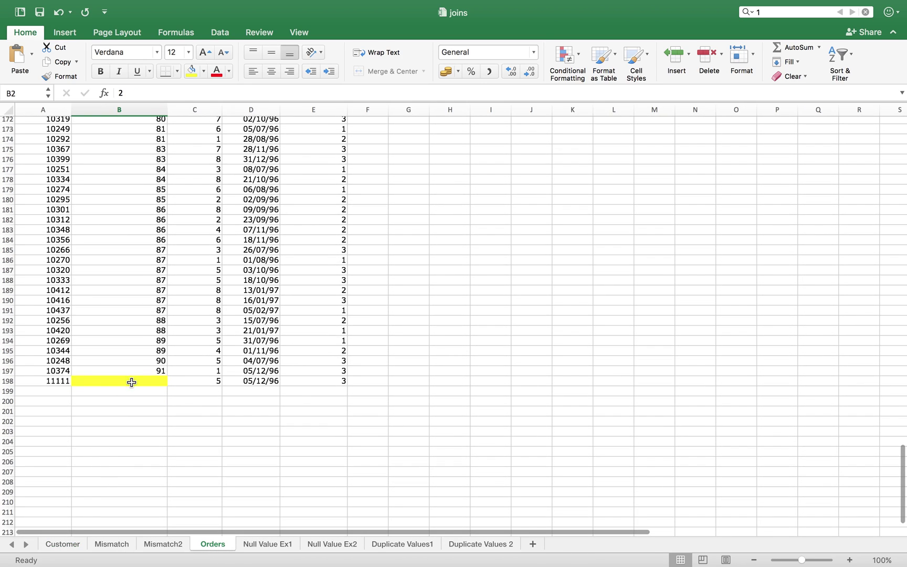
{"action": "left_click", "coordinate": [132, 382]}
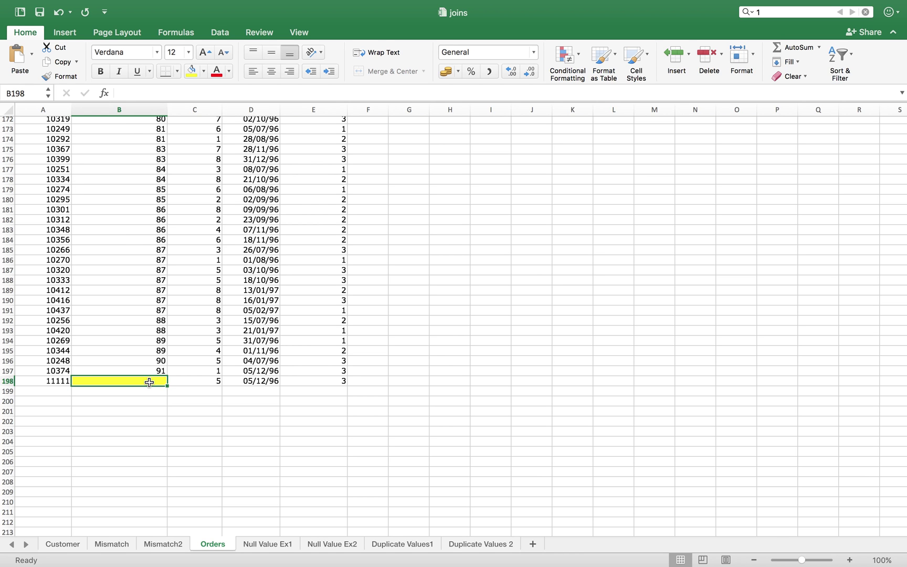
- Return to Tableau's Total Join sheet and start adding a new data source
{"action": "key", "text": "ctrl+Left"}
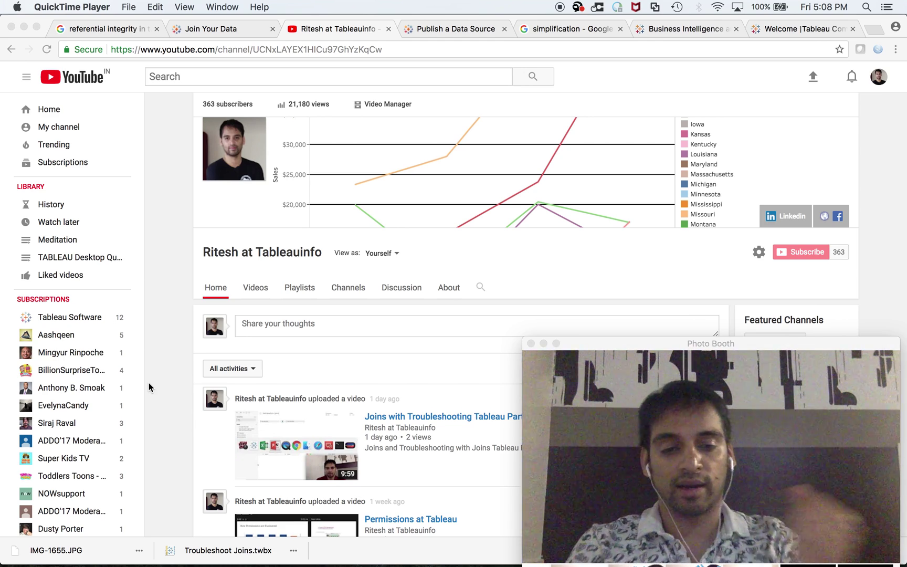
{"action": "key", "text": "super+Tab"}
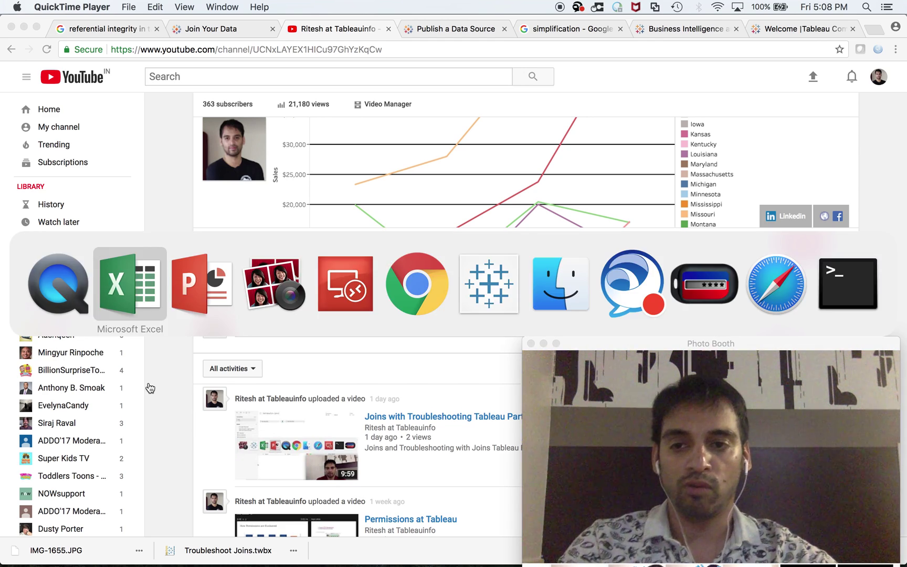
{"action": "key", "text": "super+Tab"}
{"action": "key", "text": "super+Tab"}
{"action": "key", "text": "super+Tab"}
{"action": "key", "text": "super+Tab"}
{"action": "key", "text": "super+Tab"}
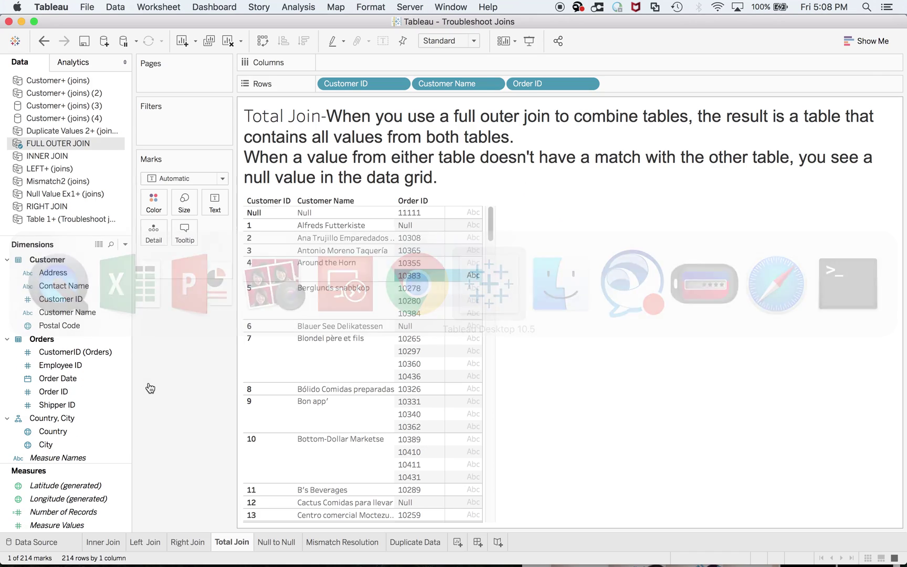
{"action": "left_click", "coordinate": [116, 7]}
- Connect to the joins Excel workbook as a new data source
{"action": "left_click", "coordinate": [123, 22]}
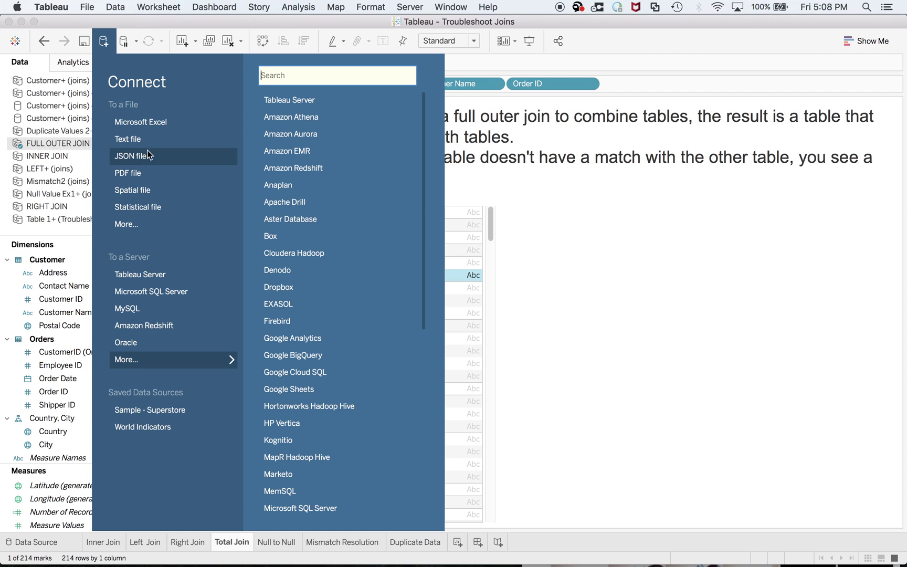
{"action": "left_click", "coordinate": [157, 122]}
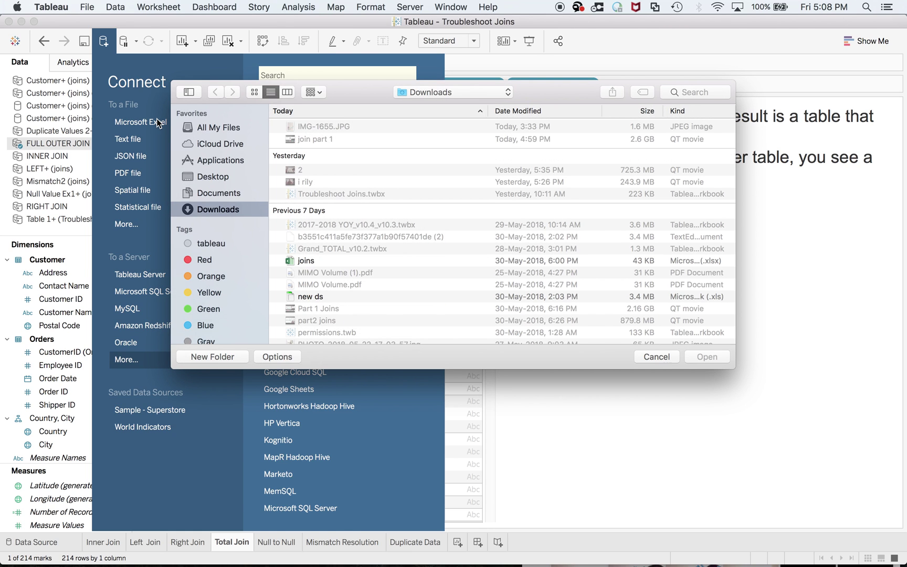
{"action": "left_click", "coordinate": [312, 265]}
{"action": "double_click", "coordinate": [311, 264]}
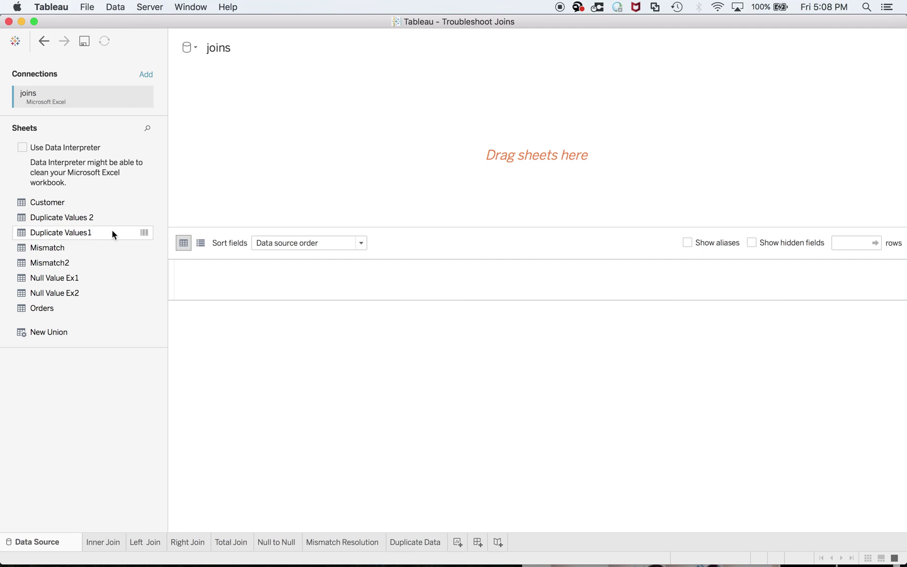
- Inner-join Customer and Orders on Customer ID and view the 196-mark Inner Join sheet
{"action": "left_click_drag", "start_coordinate": [90, 201], "coordinate": [252, 108]}
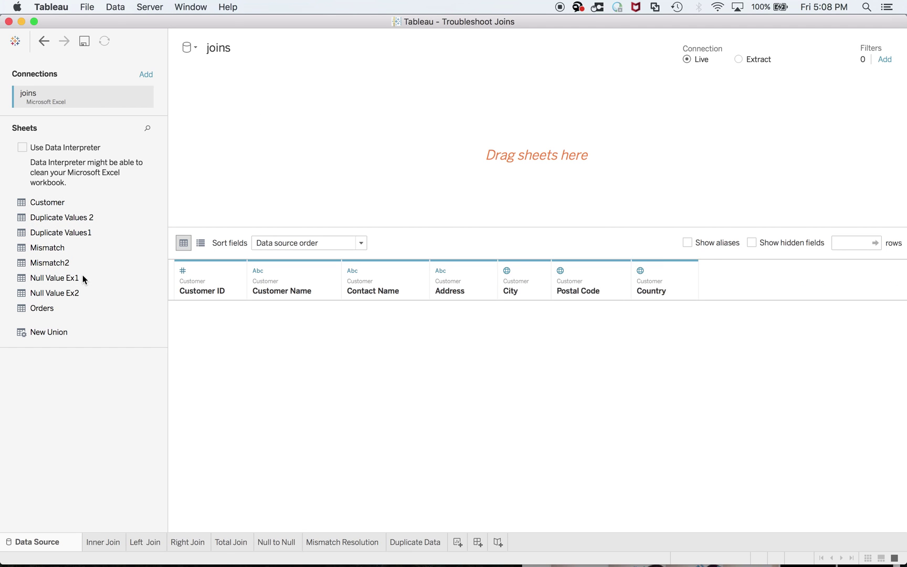
{"action": "left_click_drag", "start_coordinate": [48, 309], "coordinate": [392, 105]}
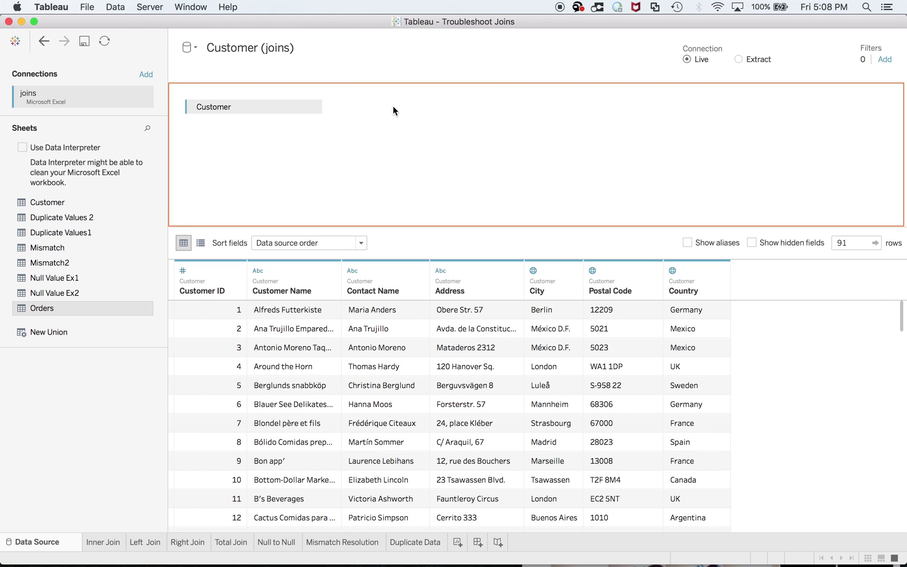
{"action": "left_click", "coordinate": [348, 106]}
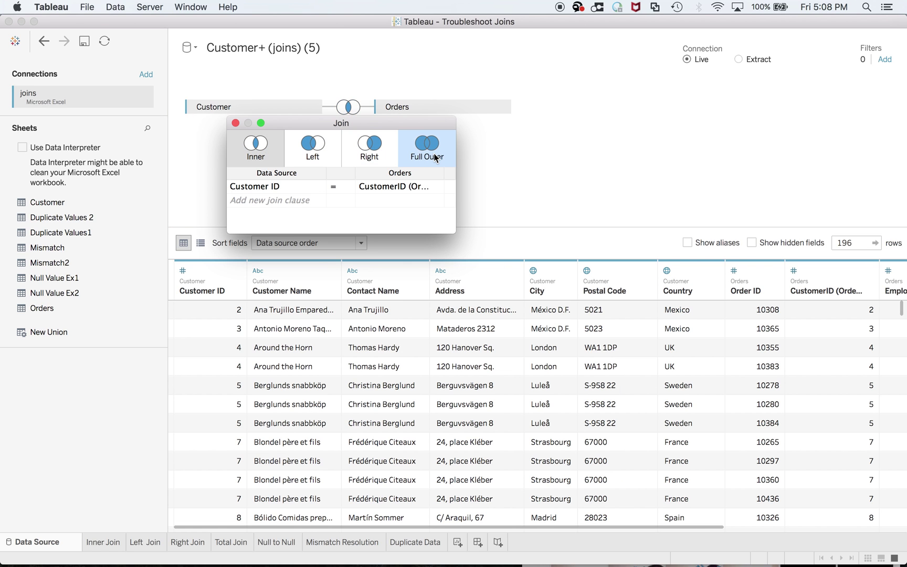
{"action": "key", "text": "super+Tab"}
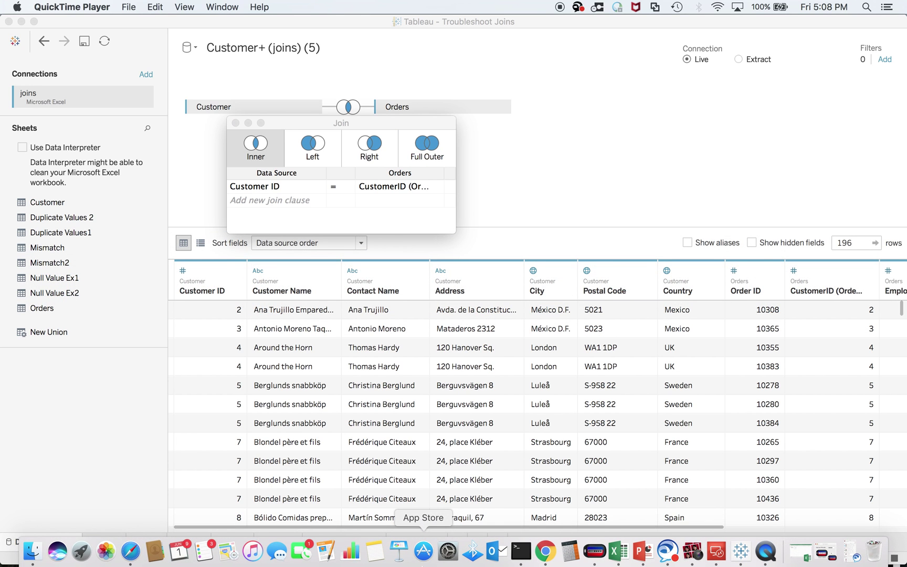
{"action": "key", "text": "super+Tab"}
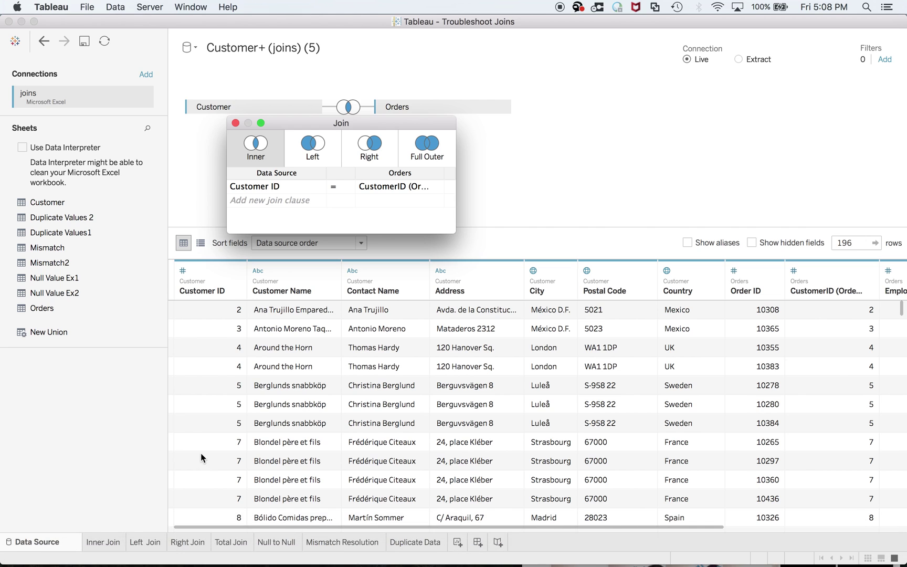
{"action": "left_click", "coordinate": [101, 544]}
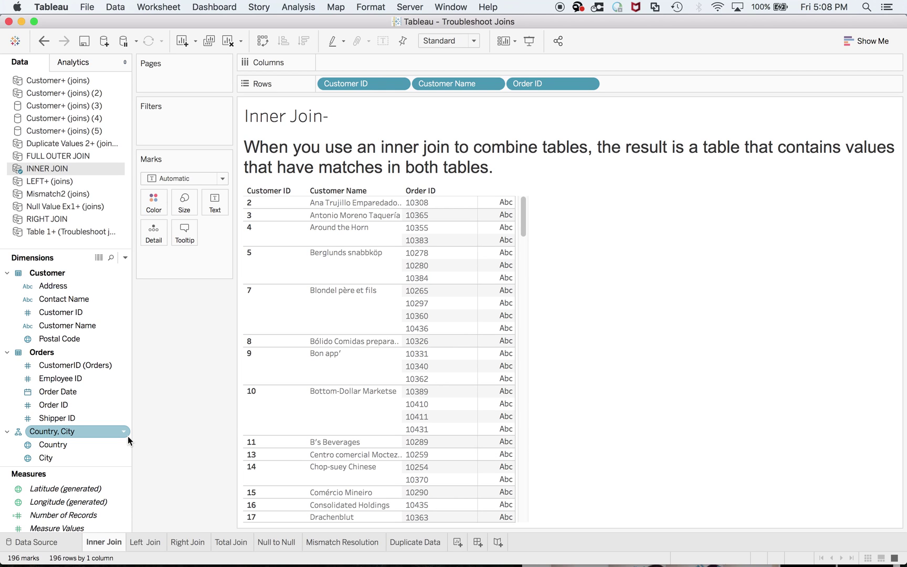
- Use QuickTime Player's controls, then return to Excel's Orders sheet ending at order 11111
{"action": "key", "text": "super+Tab"}
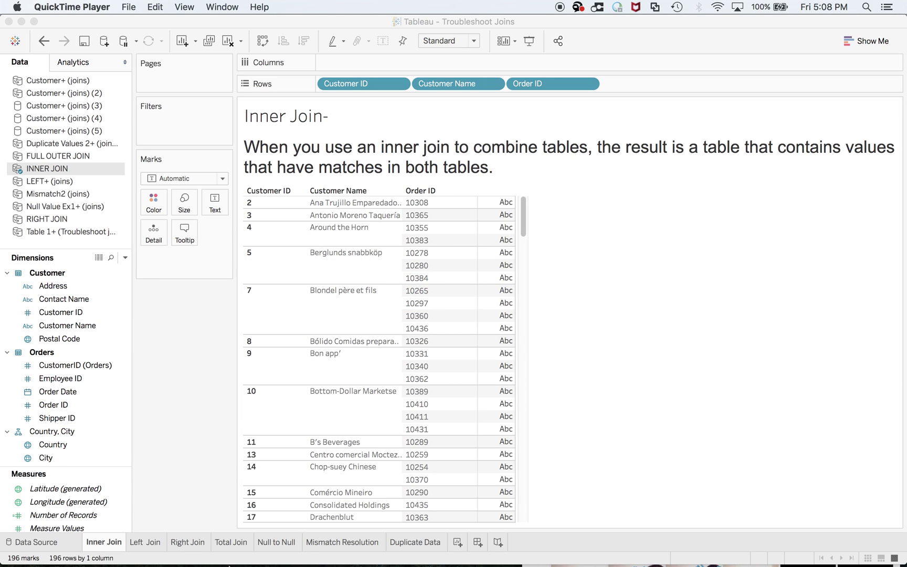
{"action": "mouse_move", "coordinate": [277, 554]}
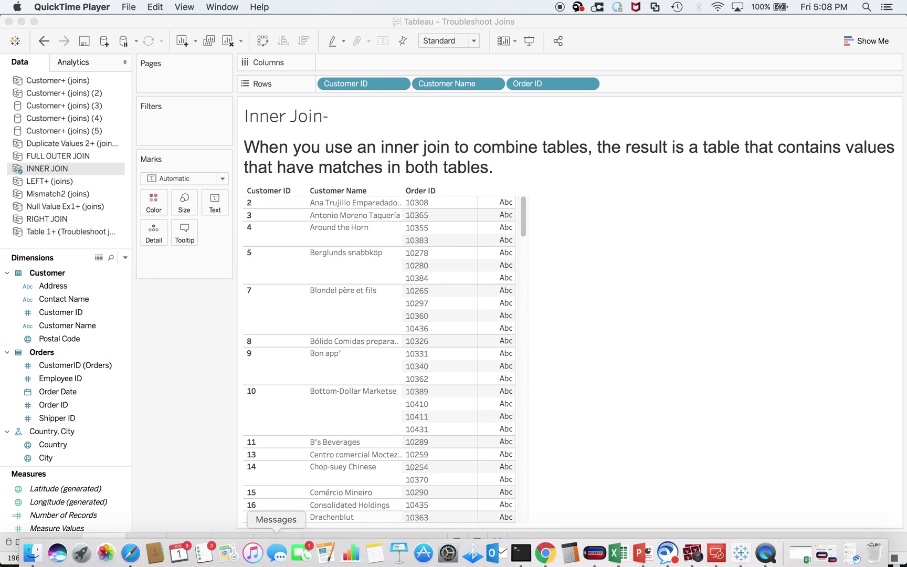
{"action": "left_click", "coordinate": [692, 552]}
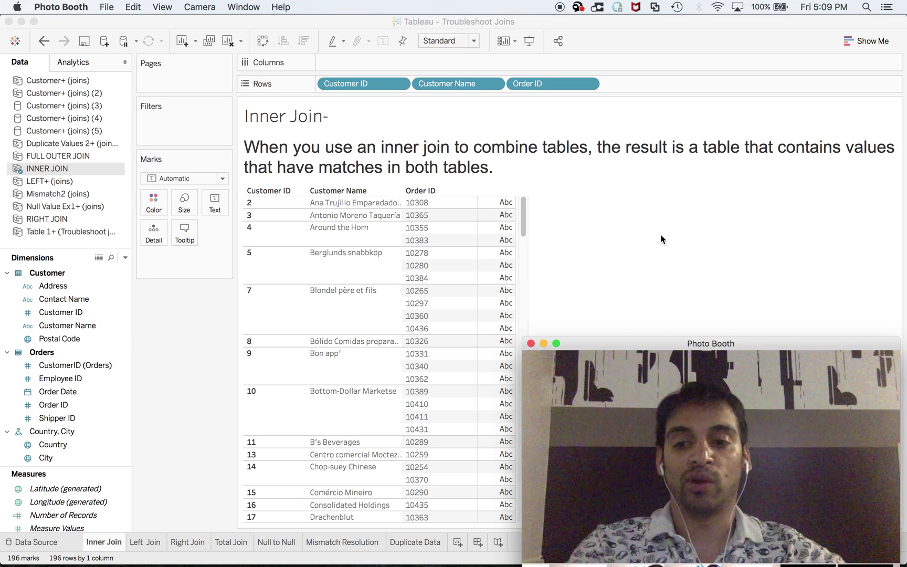
{"action": "key", "text": "super+Tab"}
{"action": "key", "text": "super+Tab"}
{"action": "key", "text": "super+Tab"}
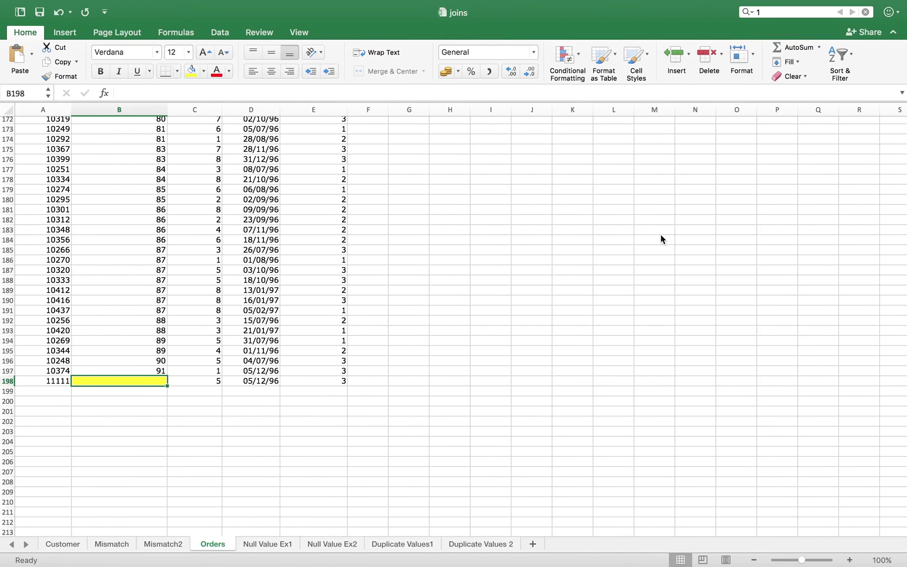
- Select the first CustomerID at the top of the Orders sheet, then return to Tableau
{"action": "scroll", "coordinate": [429, 367], "scroll_direction": "up", "scroll_amount": 15}
{"action": "scroll", "coordinate": [429, 369], "scroll_direction": "up", "scroll_amount": 10}
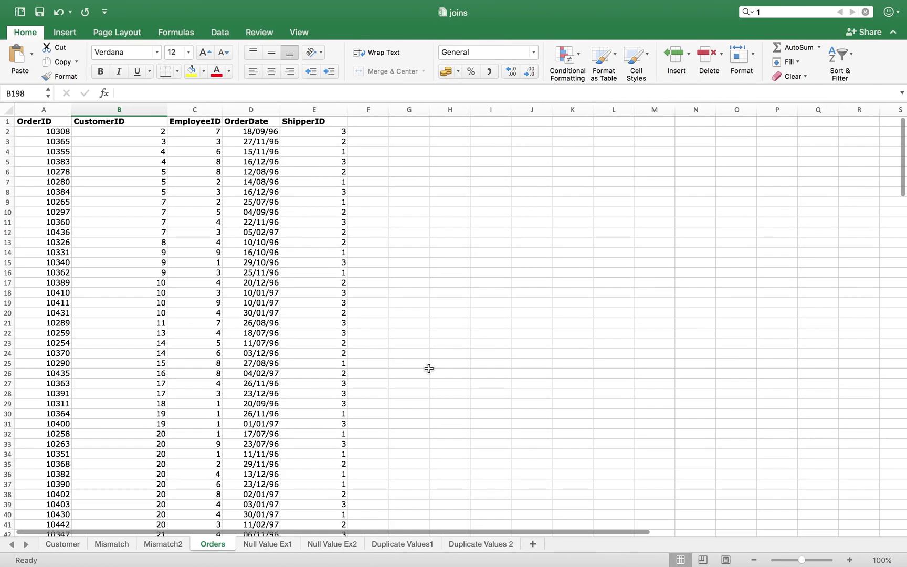
{"action": "left_click", "coordinate": [164, 134]}
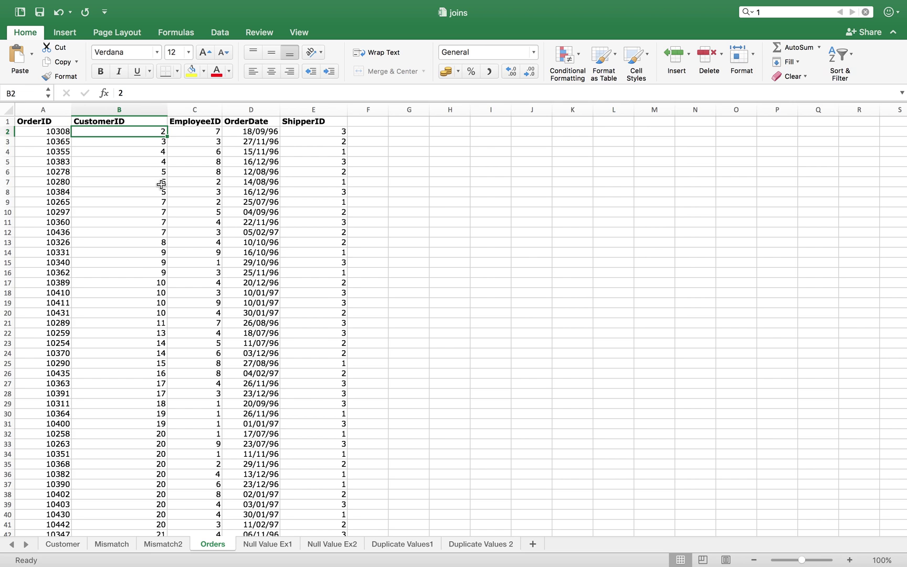
{"action": "key", "text": "super+Tab"}
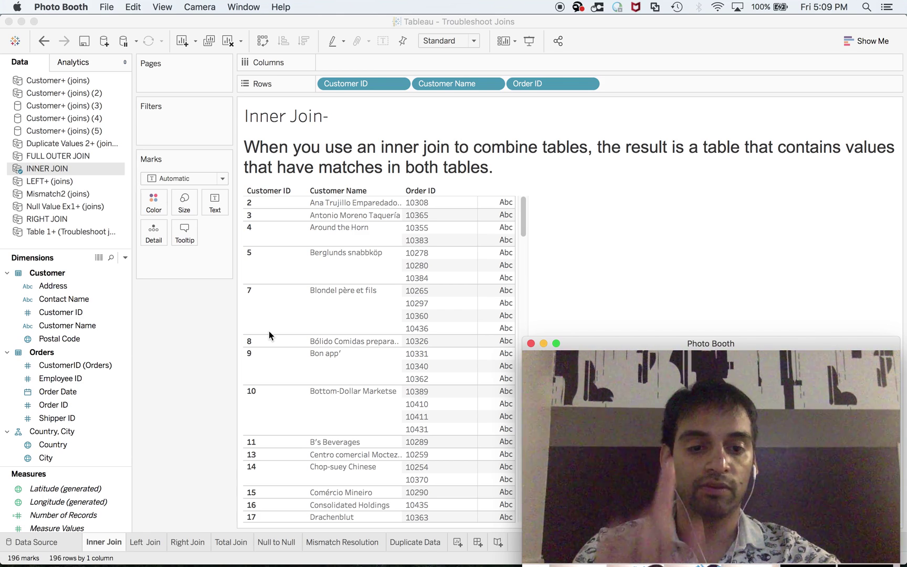
- Show the Left Join sheet: all customers, Null order IDs, 213 marks
{"action": "left_click", "coordinate": [143, 546]}
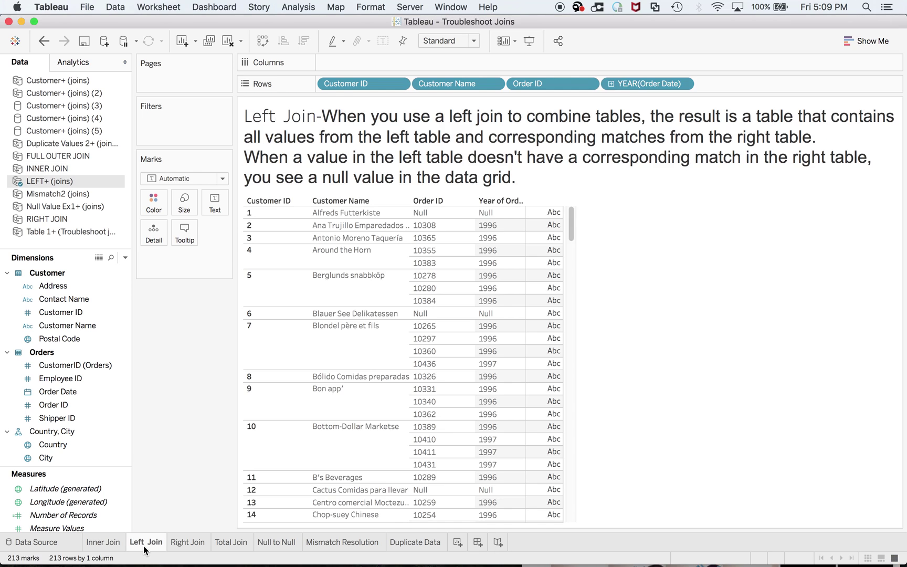
- Show the 197-mark Right Join sheet with order 11111 under a Null customer
{"action": "key", "text": "super+Tab"}
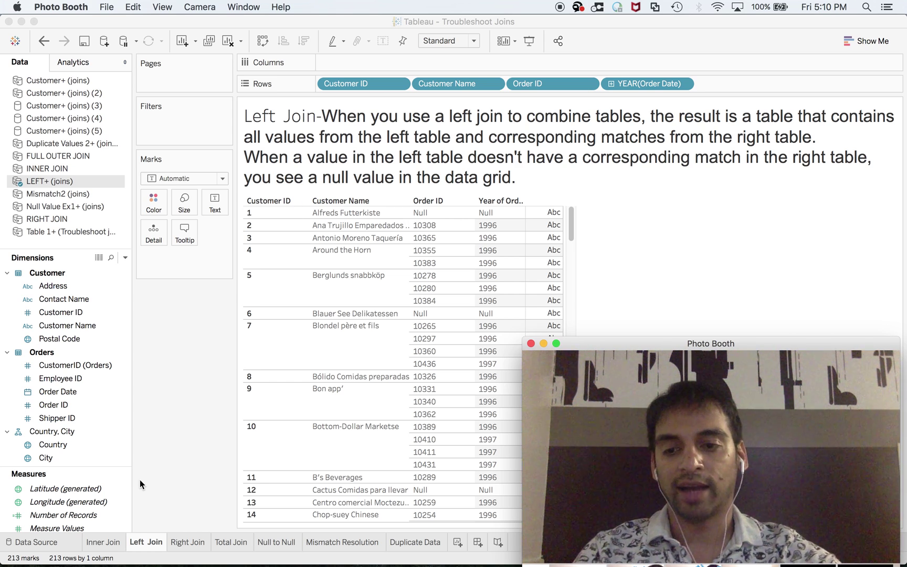
{"action": "left_click", "coordinate": [185, 541]}
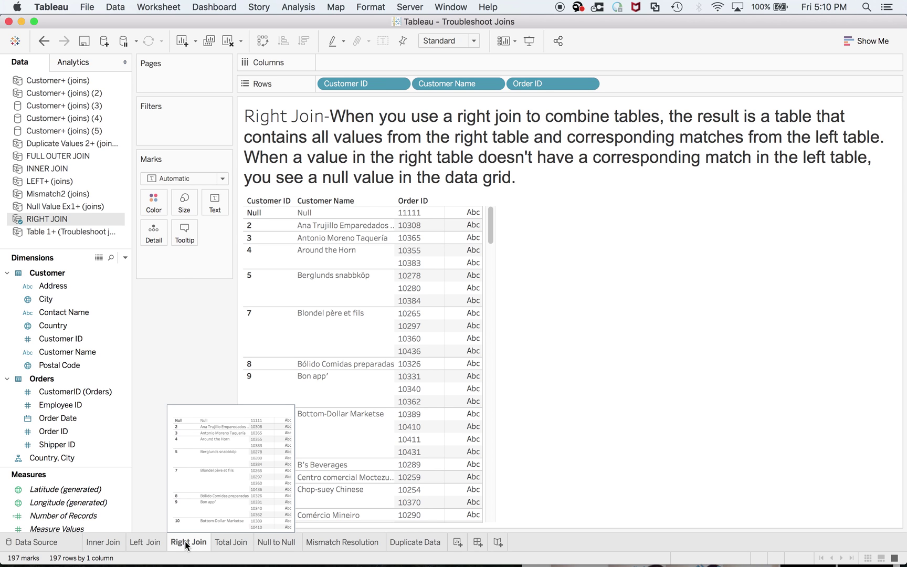
{"action": "key", "text": "super+Tab"}
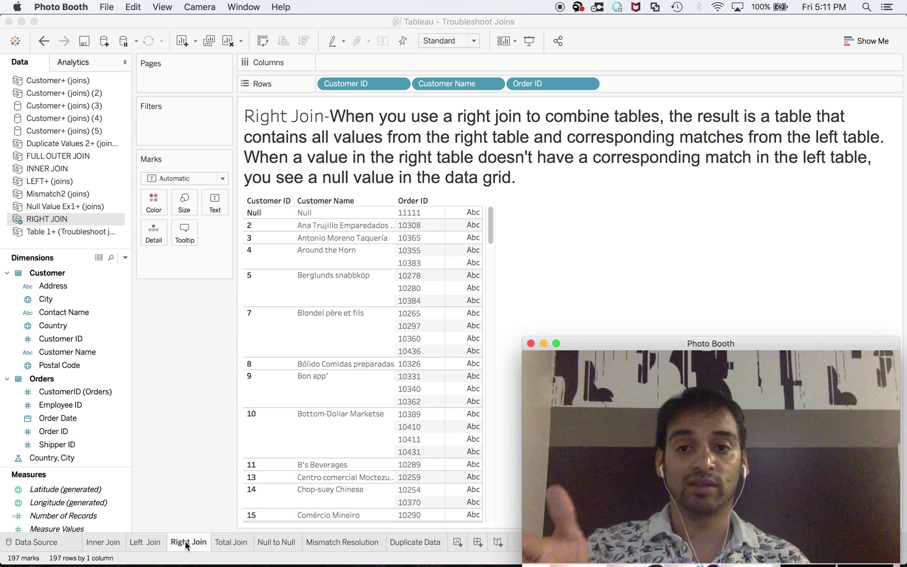
- Scroll Excel's Orders sheet to row 198 to see order 11111's empty CustomerID, then return to Tableau
{"action": "key", "text": "super+Tab"}
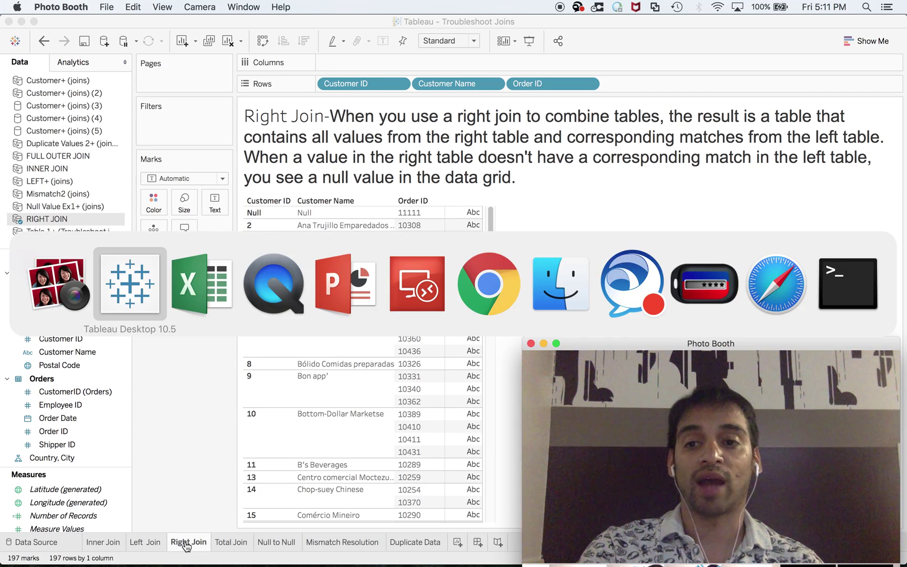
{"action": "key", "text": "super+Tab"}
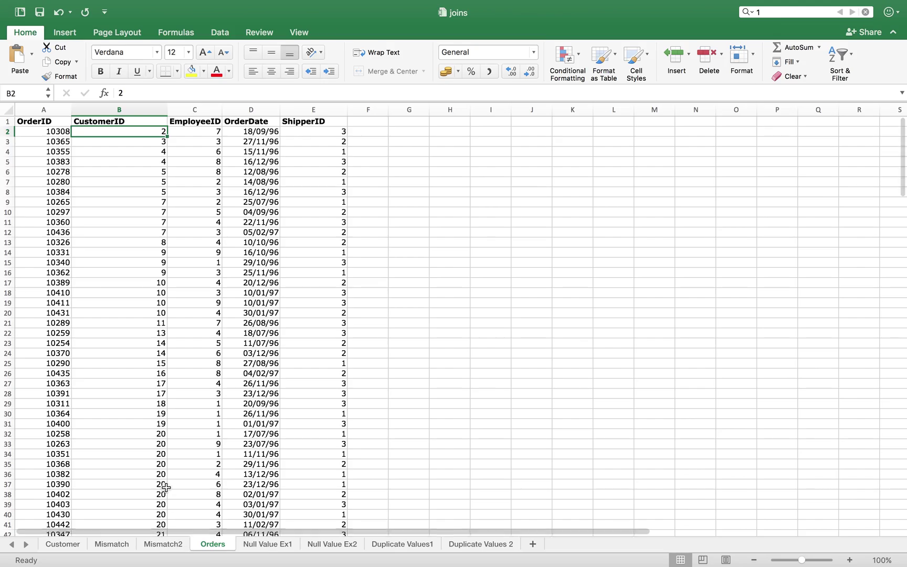
{"action": "scroll", "coordinate": [163, 472], "scroll_direction": "down", "scroll_amount": 20}
{"action": "scroll", "coordinate": [164, 452], "scroll_direction": "down", "scroll_amount": 15}
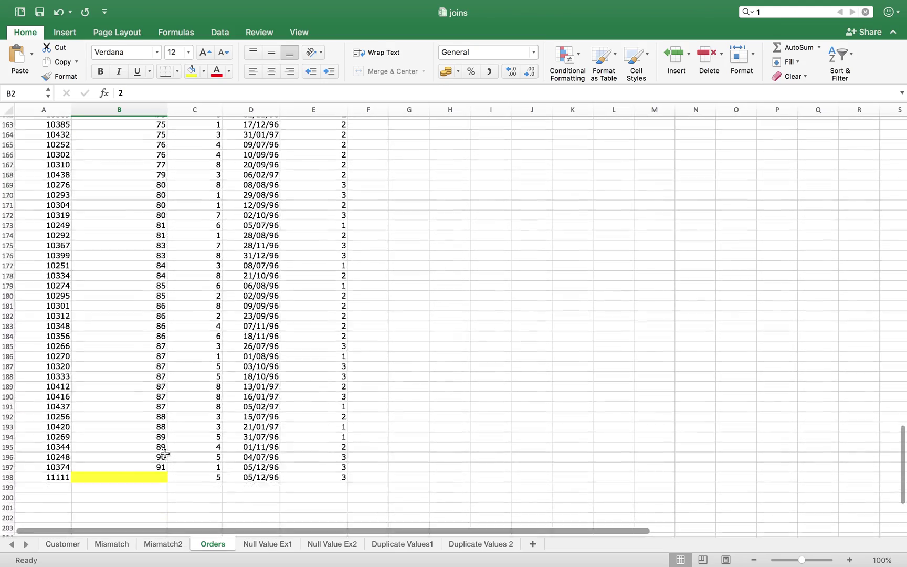
{"action": "scroll", "coordinate": [164, 452], "scroll_direction": "up", "scroll_amount": 8}
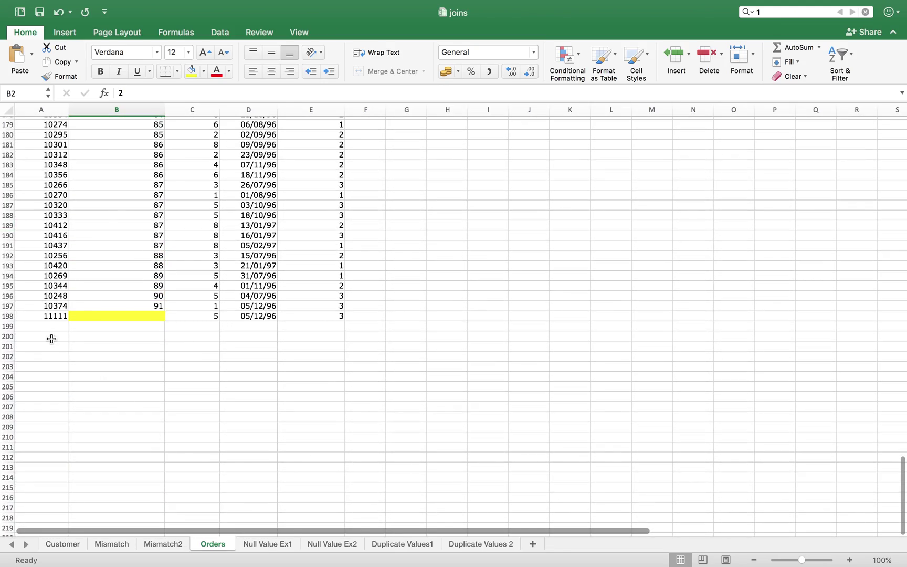
{"action": "key", "text": "super+Tab"}
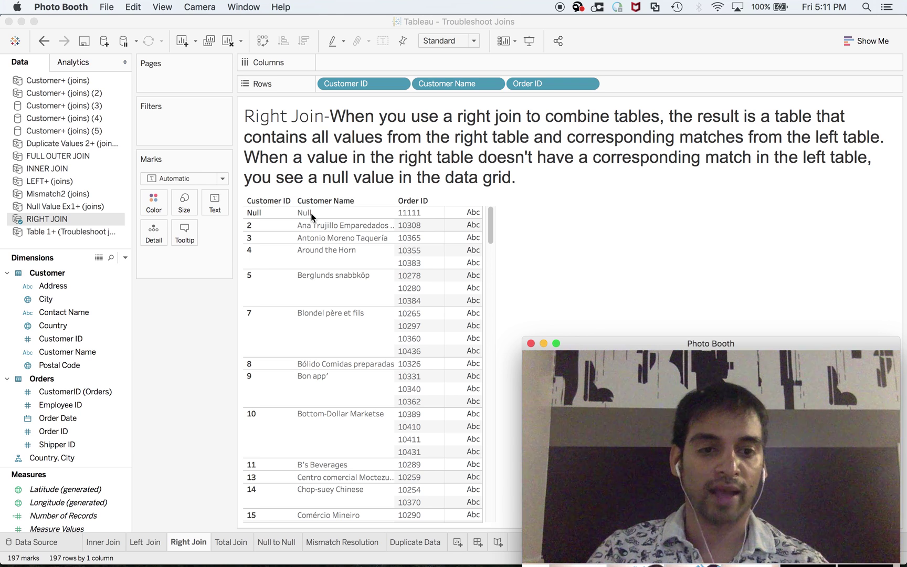
- Flip from Total Join back to Right Join, then to the 213-mark Left Join sheet
{"action": "left_click", "coordinate": [238, 545]}
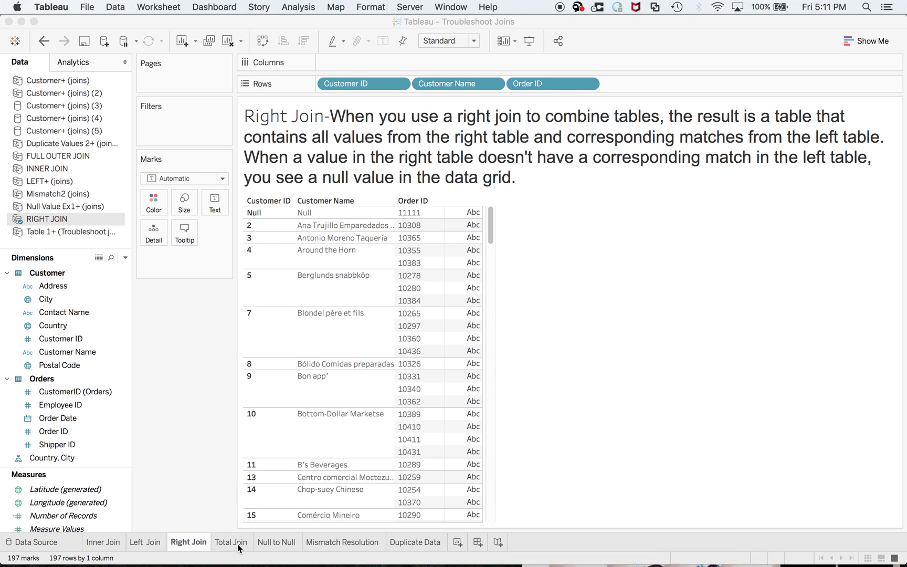
{"action": "left_click", "coordinate": [195, 543]}
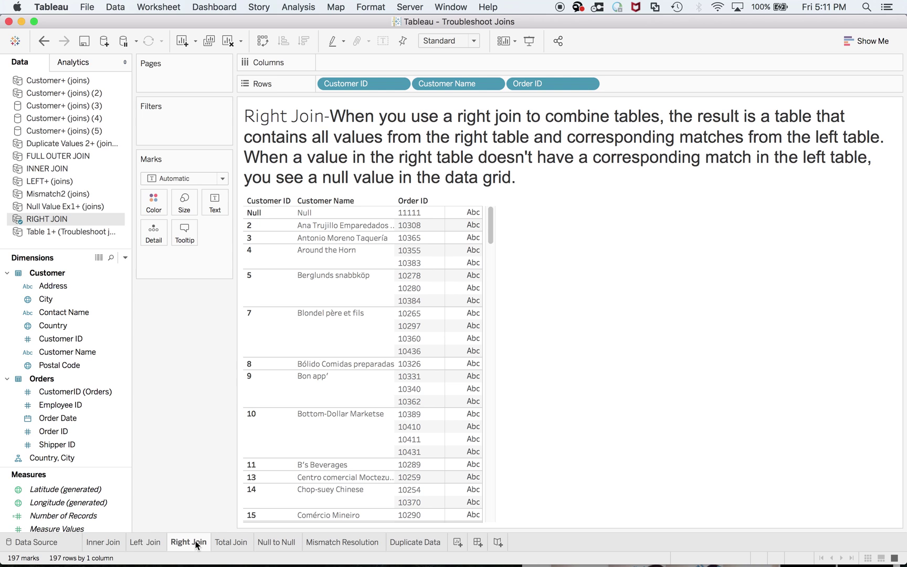
{"action": "key", "text": "super+Tab"}
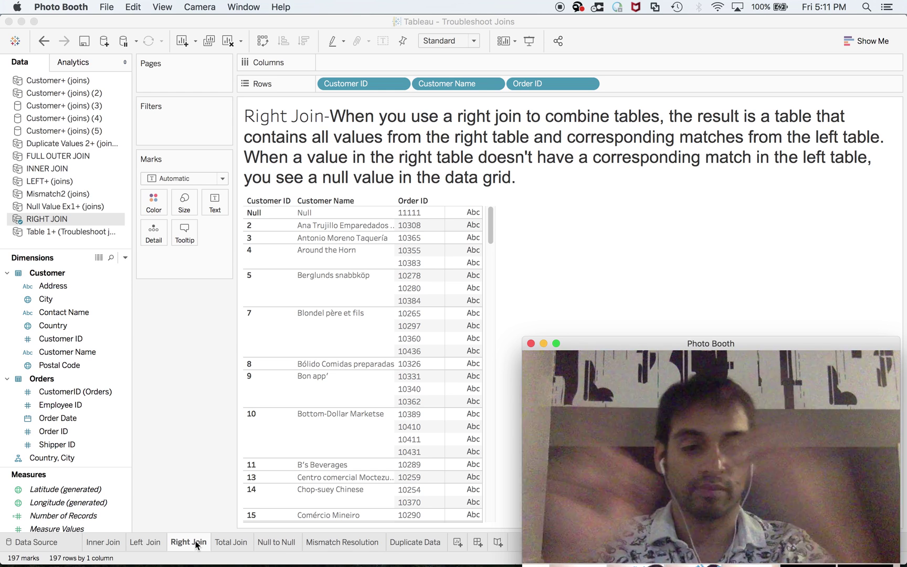
{"action": "left_click", "coordinate": [145, 541]}
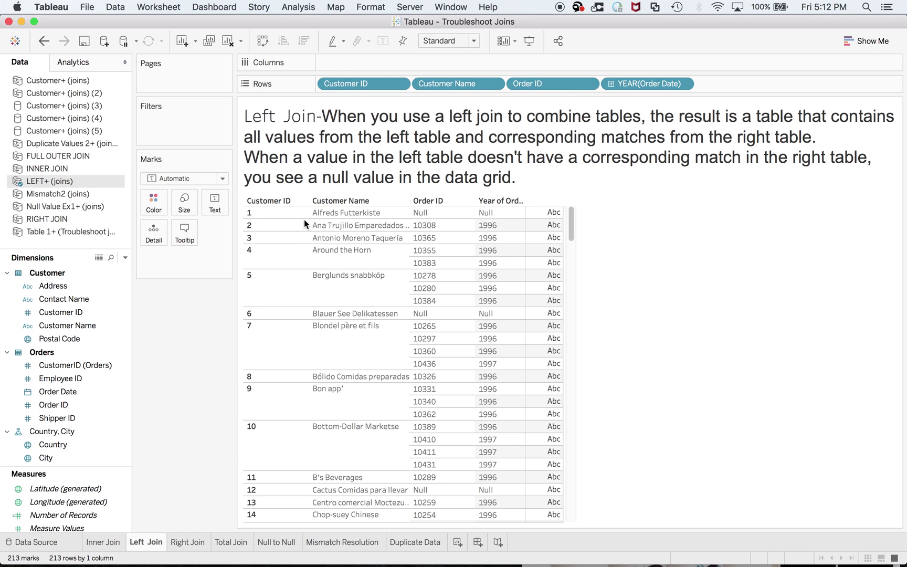
- Step through the Right Join and Total Join sheets, then switch to the browser's YouTube channel page
{"action": "left_click", "coordinate": [186, 540]}
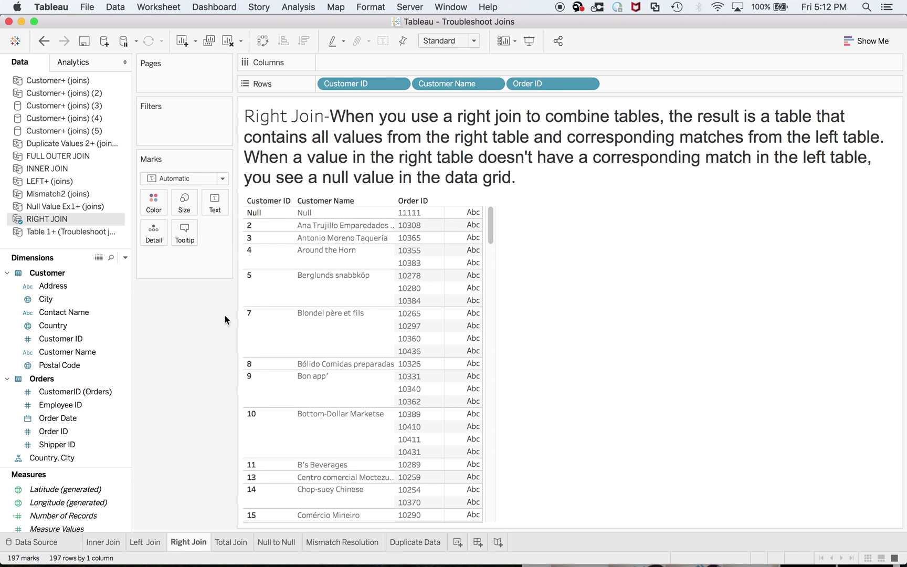
{"action": "left_click", "coordinate": [237, 541]}
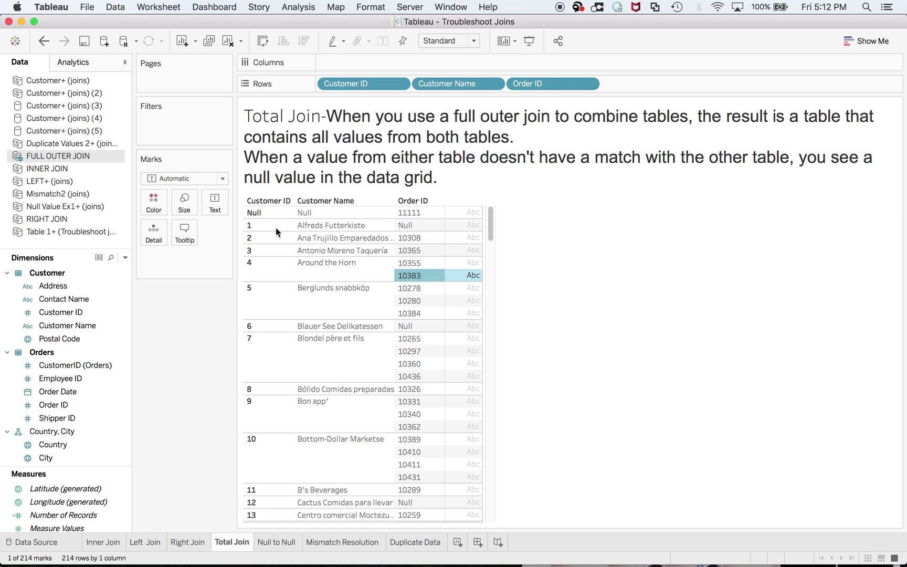
{"action": "key", "text": "super+Tab"}
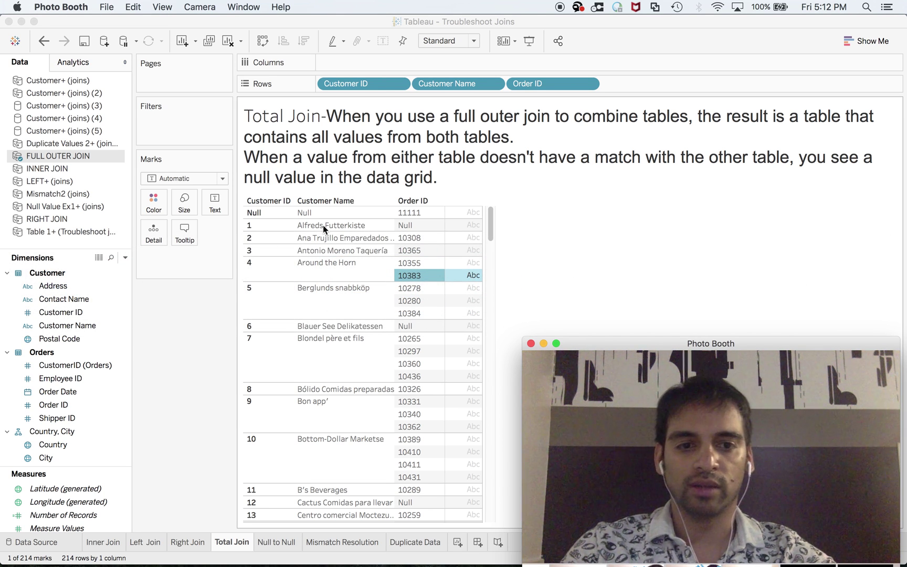
{"action": "key", "text": "super+Tab"}
{"action": "key", "text": "super+Tab"}
{"action": "key", "text": "super+Tab"}
{"action": "key", "text": "super+Tab"}
{"action": "key", "text": "super+Tab"}
{"action": "key", "text": "super+Tab"}
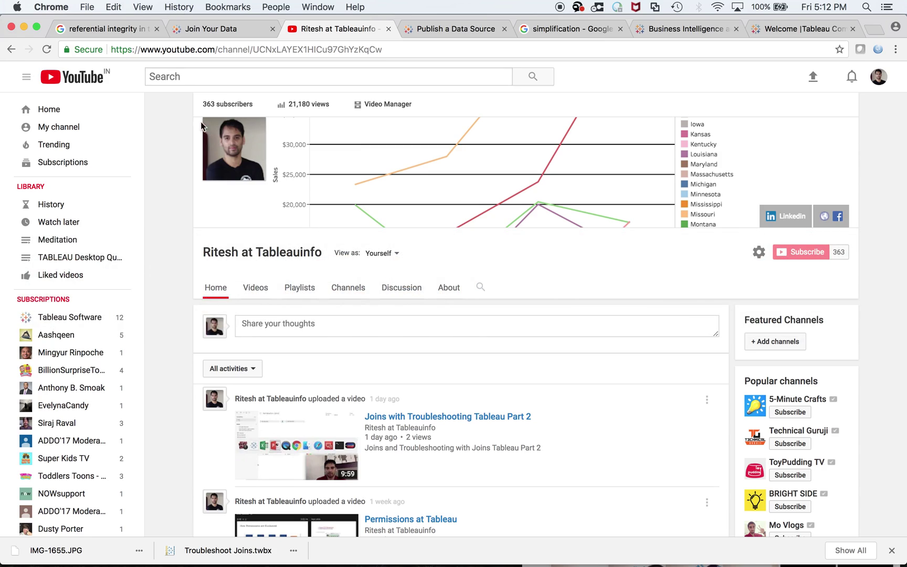
- Switch to Chrome showing the YouTube channel with 'Joins with Troubleshooting Tableau Part 2' uploaded
{"action": "key", "text": "super+Tab"}
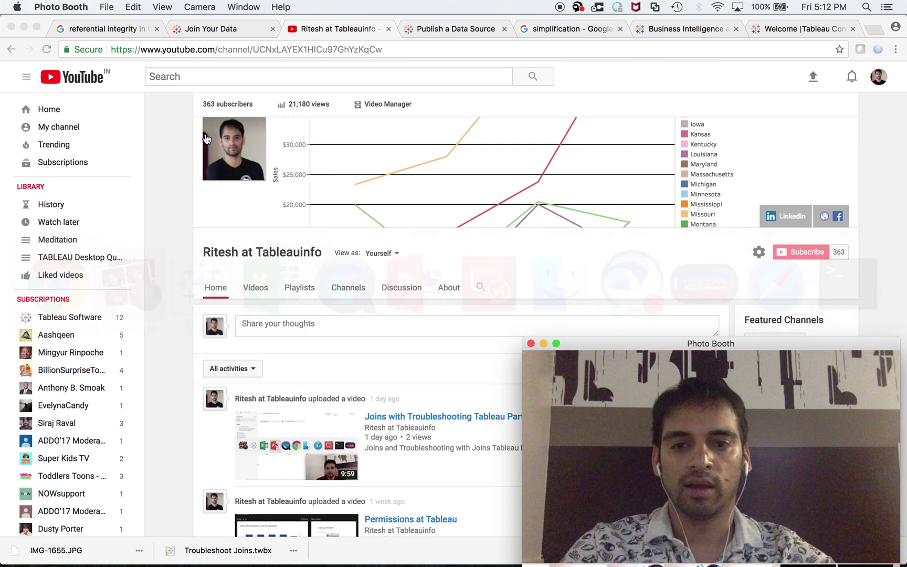